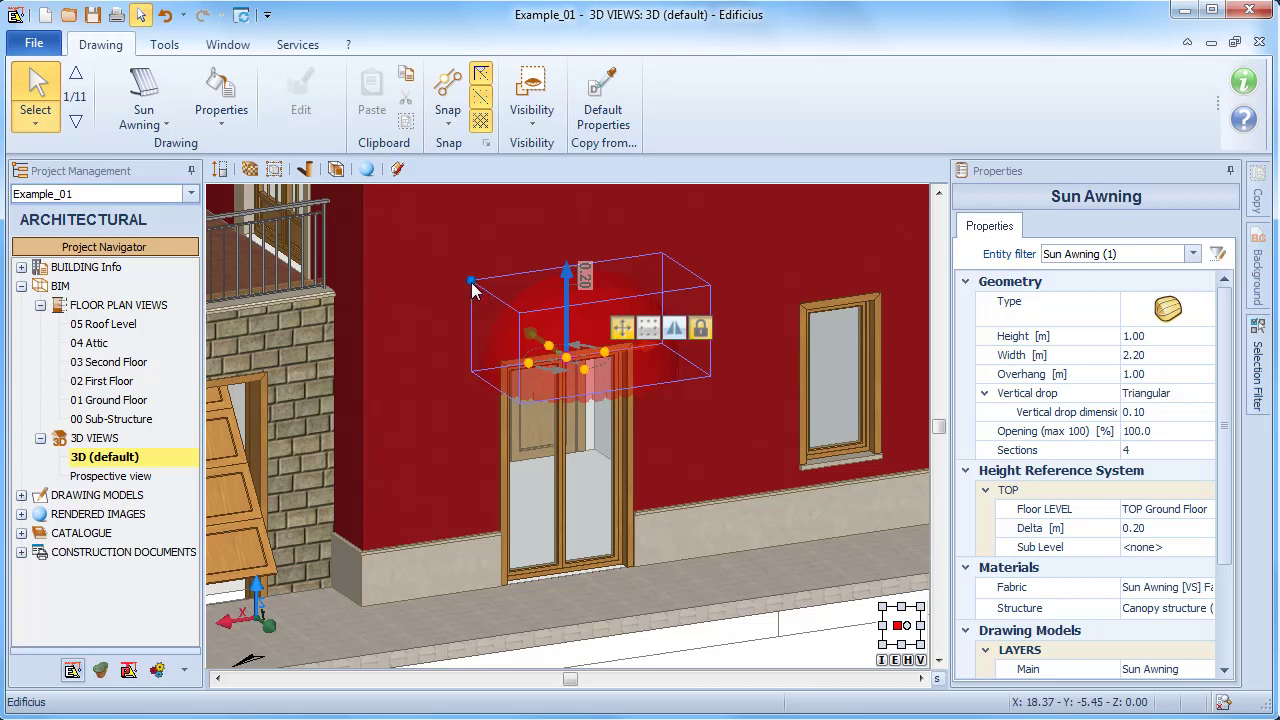
# - Reposition the sun awning above the door from its upper wall-side corner and adjust its rotation about that corner
pyautogui.click(663, 254)
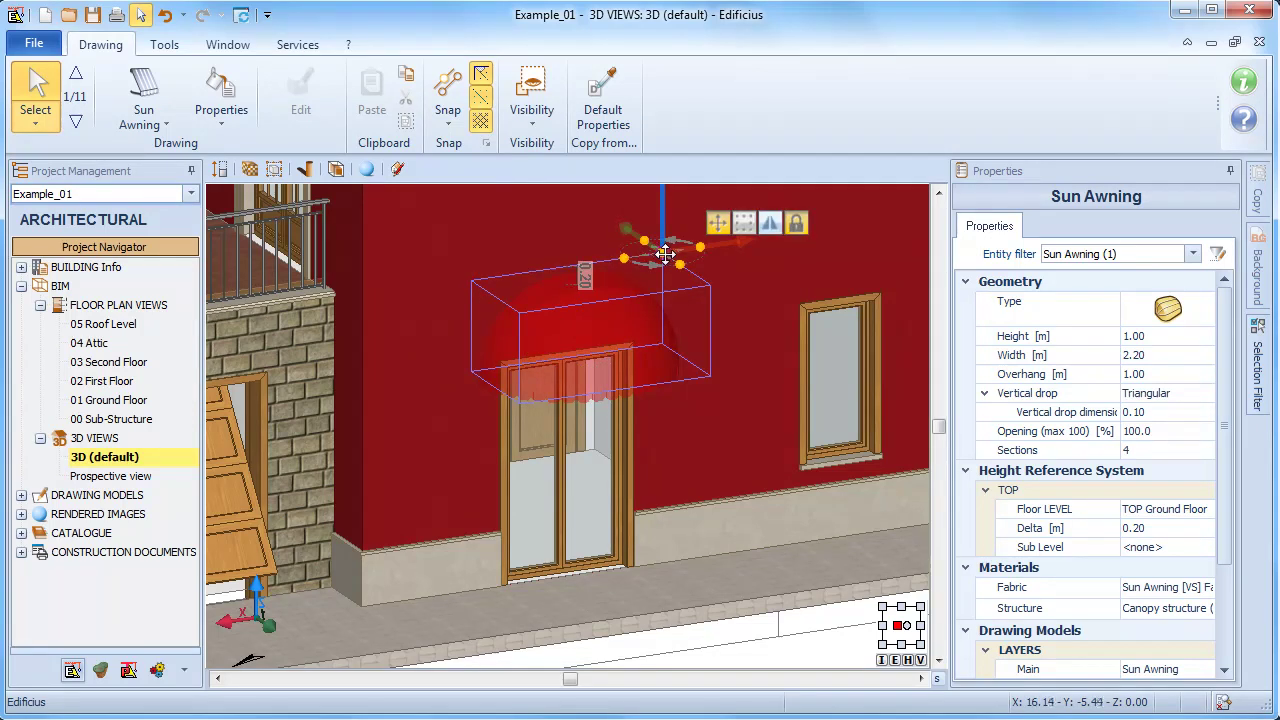
pyautogui.moveTo(700, 270); pyautogui.dragTo(703, 305, button='middle')
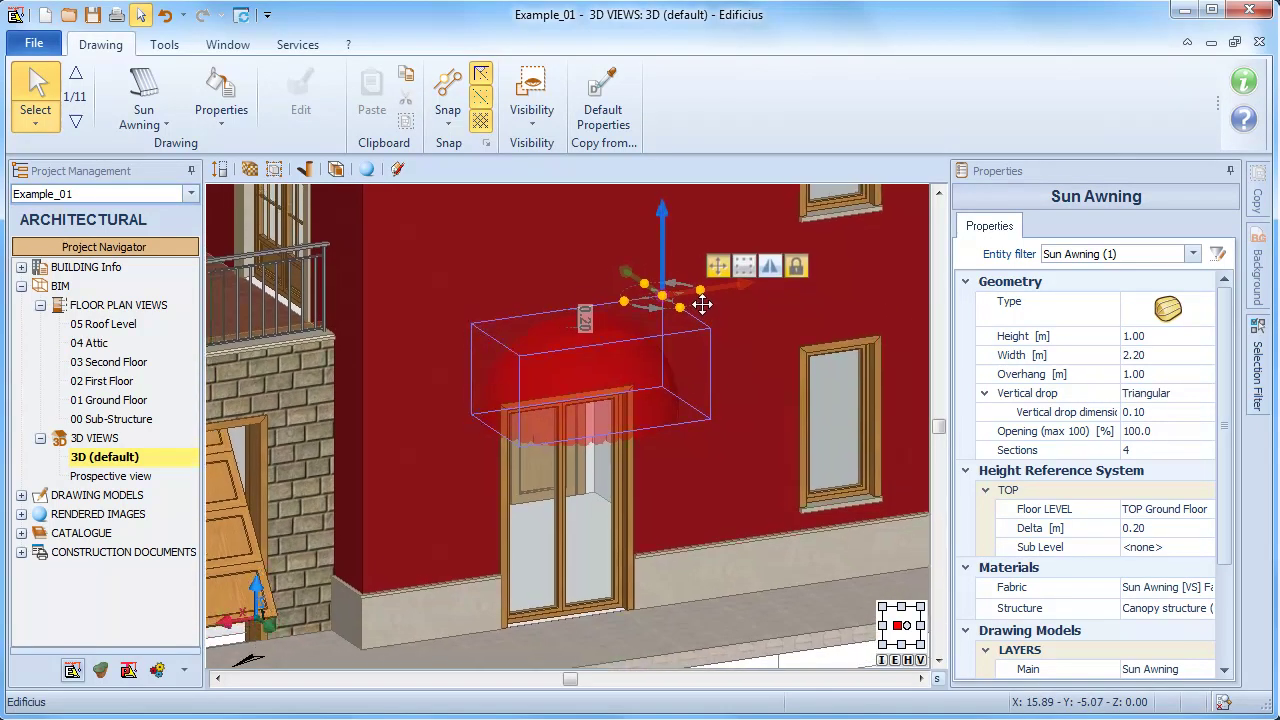
pyautogui.click(663, 294)
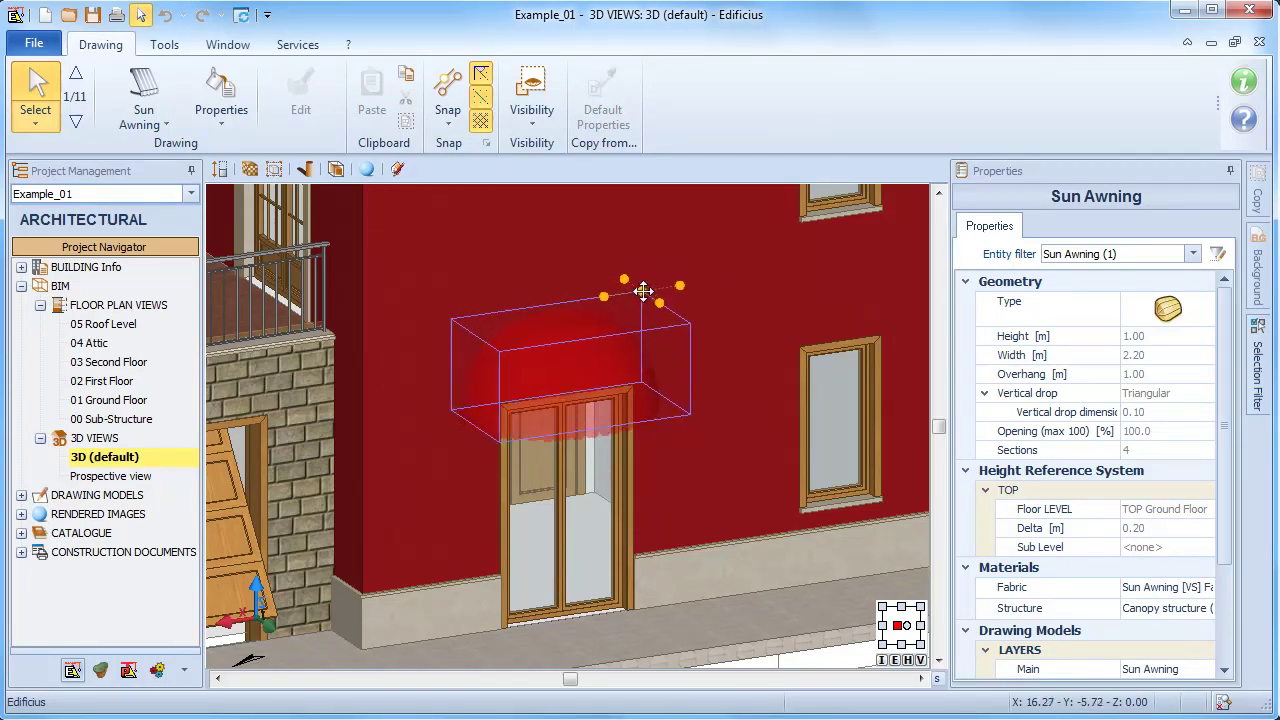
pyautogui.click(650, 291)
pyautogui.click(661, 290)
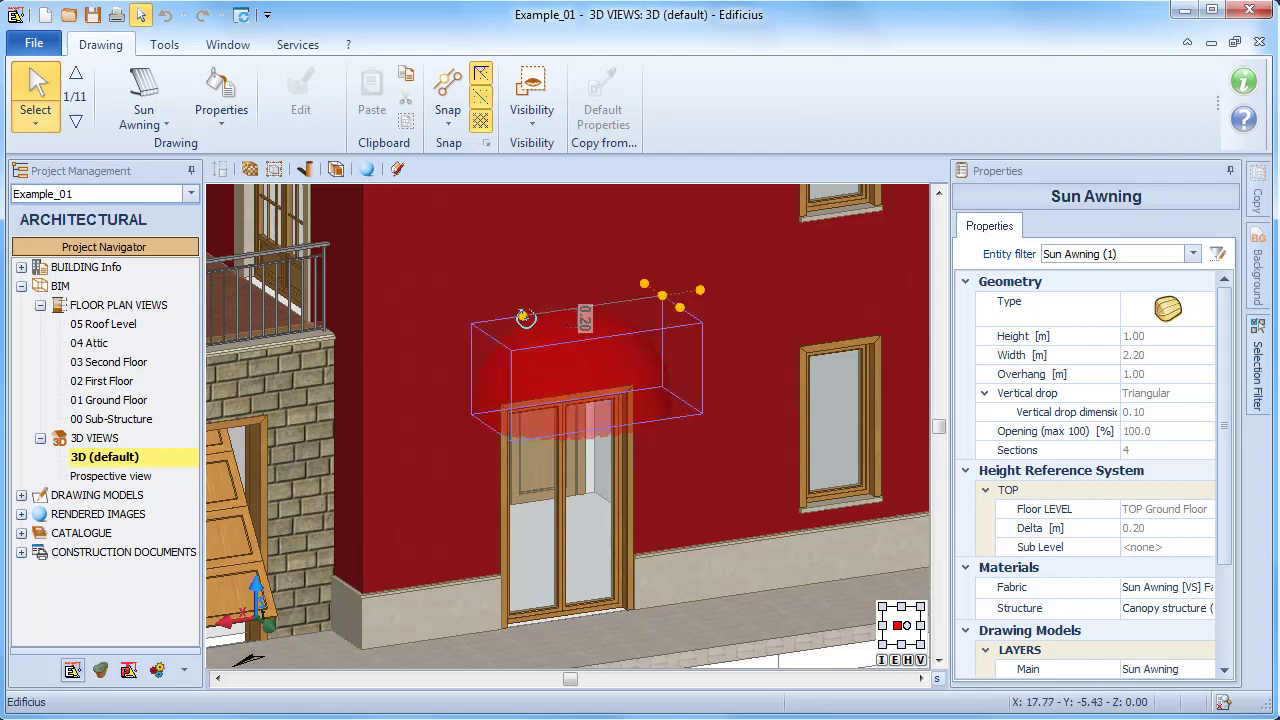
pyautogui.click(402, 337)
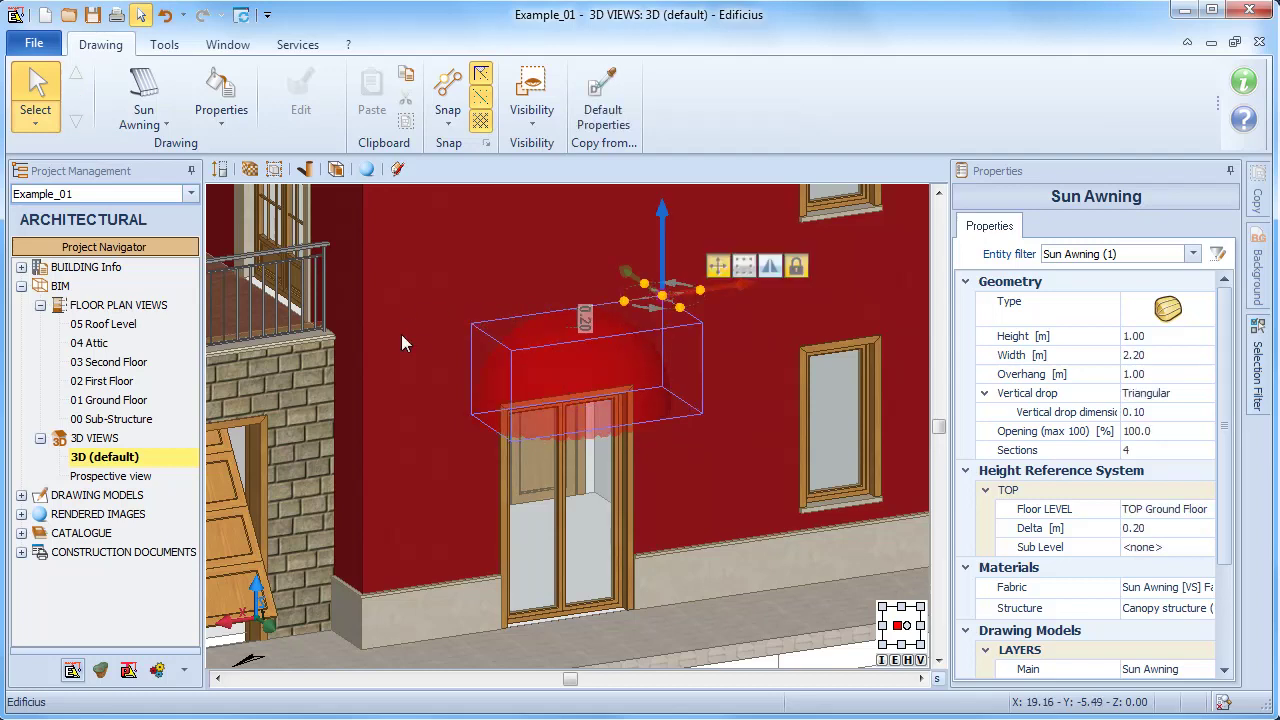
# - Stretch the awning's width outward along its front upper edge, at the end nearer the window
pyautogui.click(535, 346)
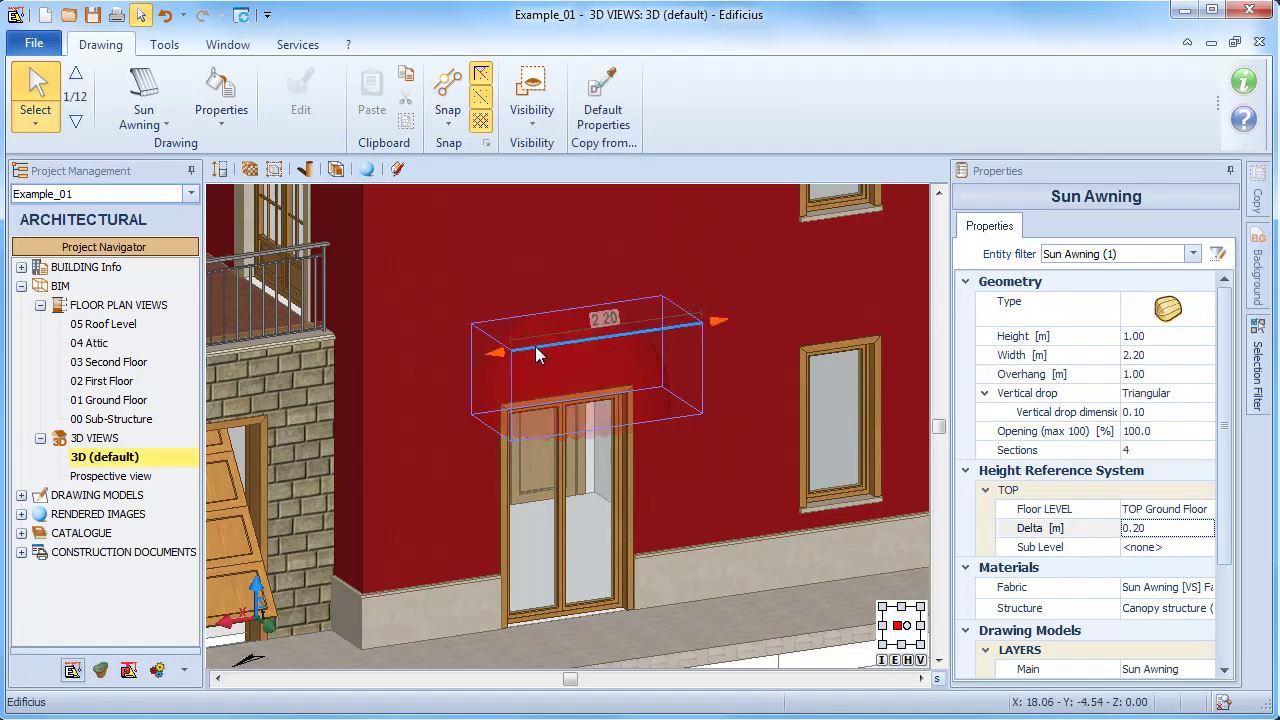
pyautogui.scroll(2, 589, 360)
pyautogui.scroll(2, 589, 355)
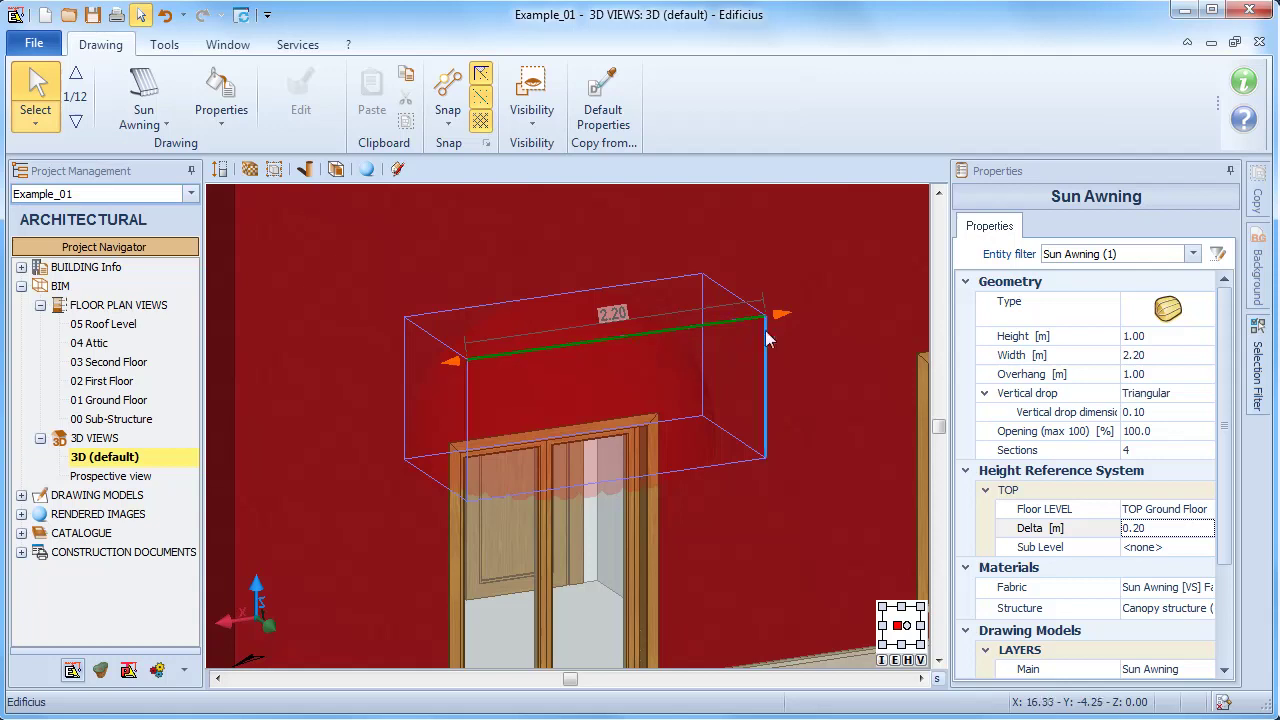
pyautogui.click(486, 370)
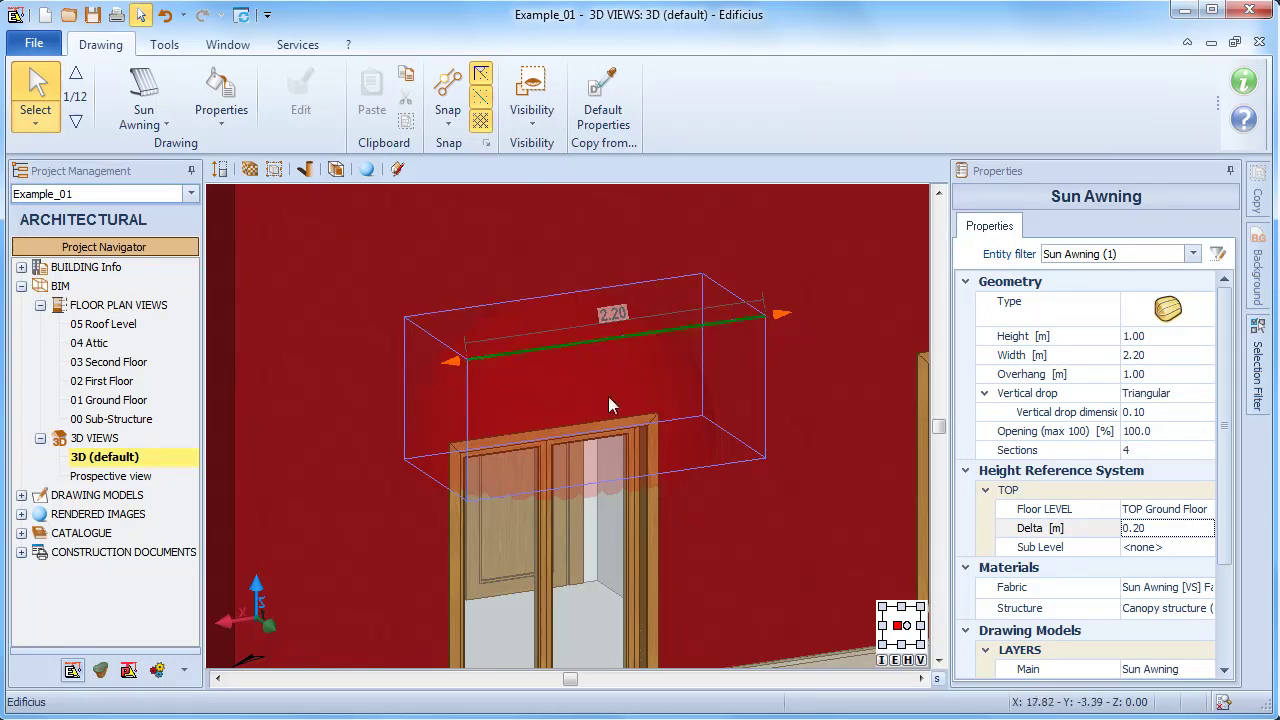
pyautogui.click(781, 316)
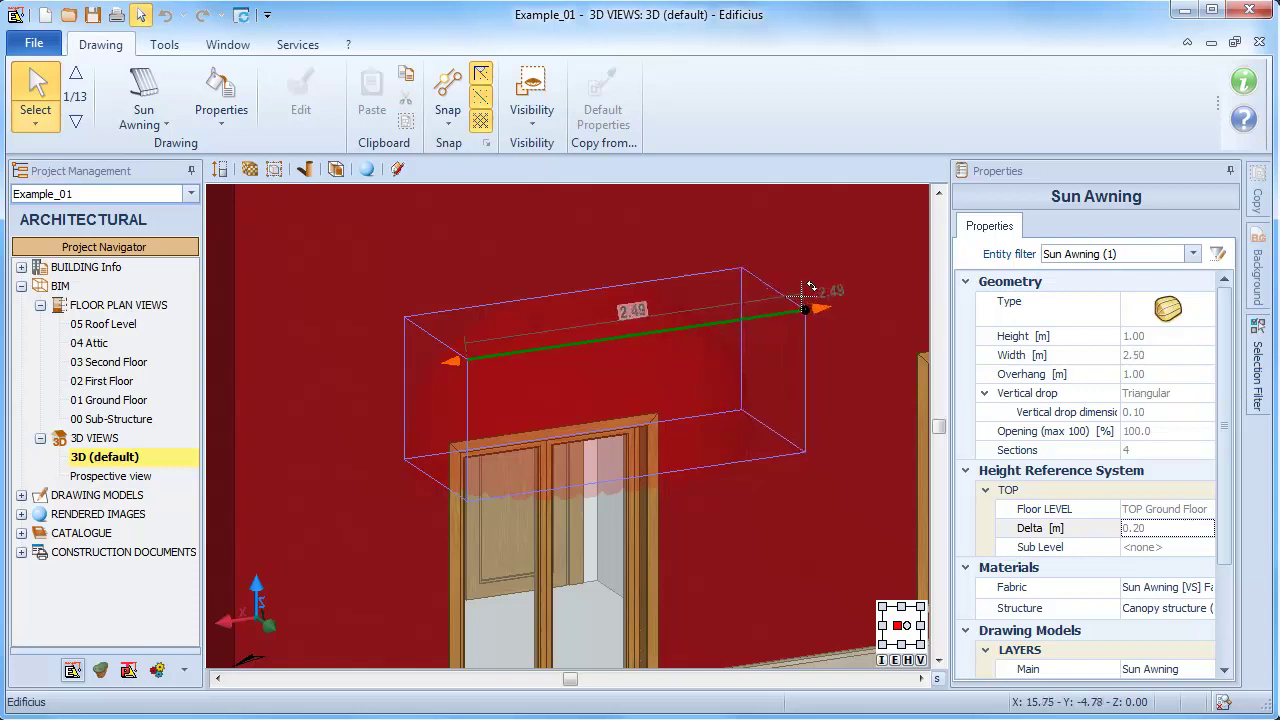
pyautogui.click(801, 301)
# - Extend the opposite end of the awning's front edge to make the width 2.60 m
pyautogui.click(451, 361)
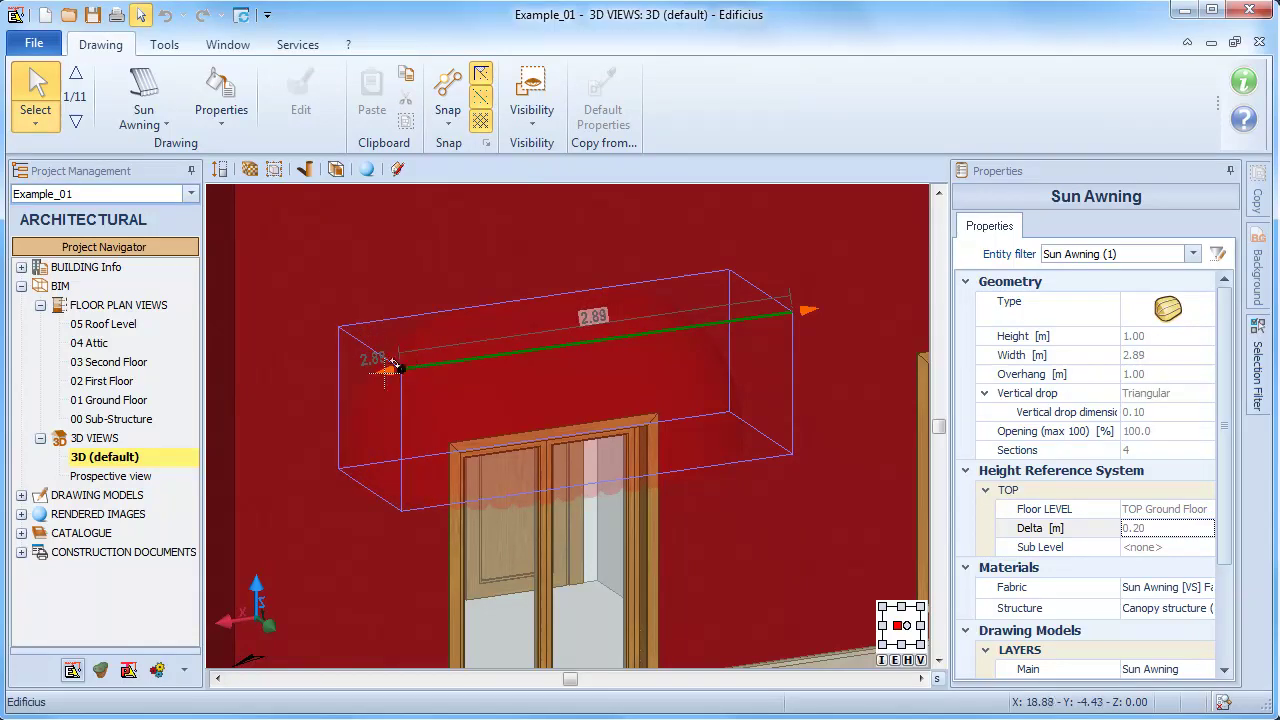
pyautogui.write('2.60')
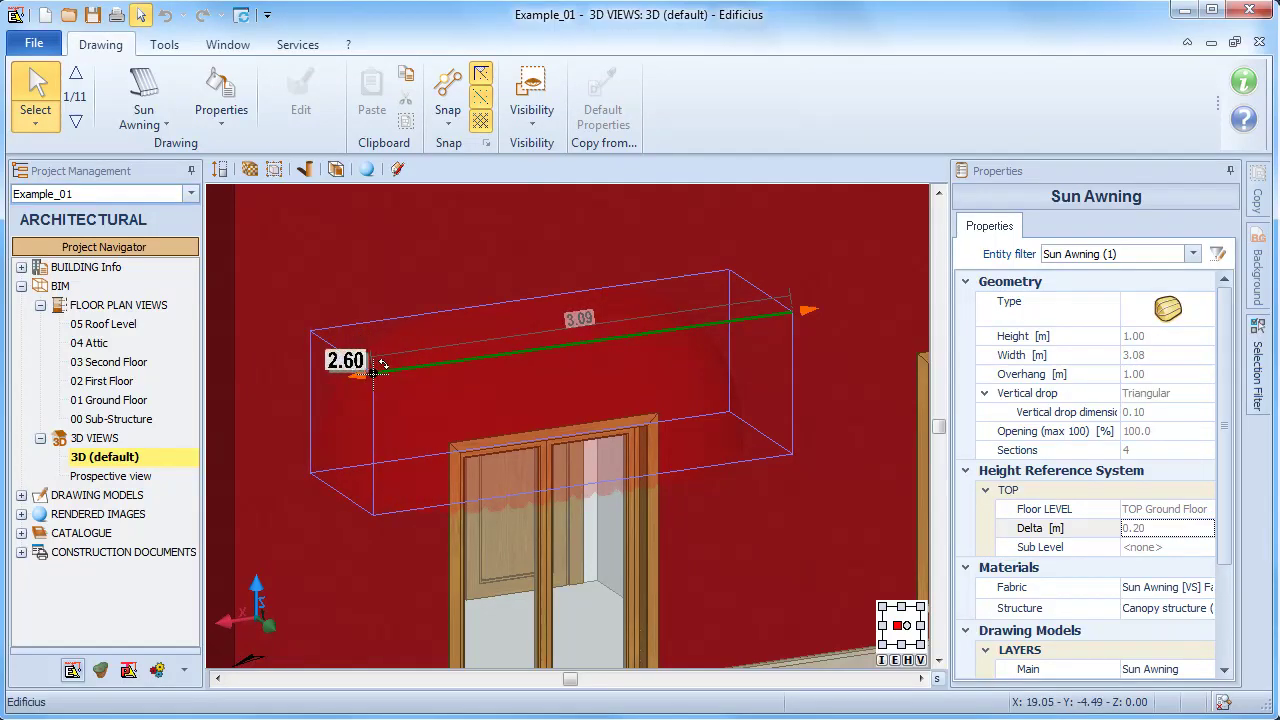
pyautogui.press('Return')
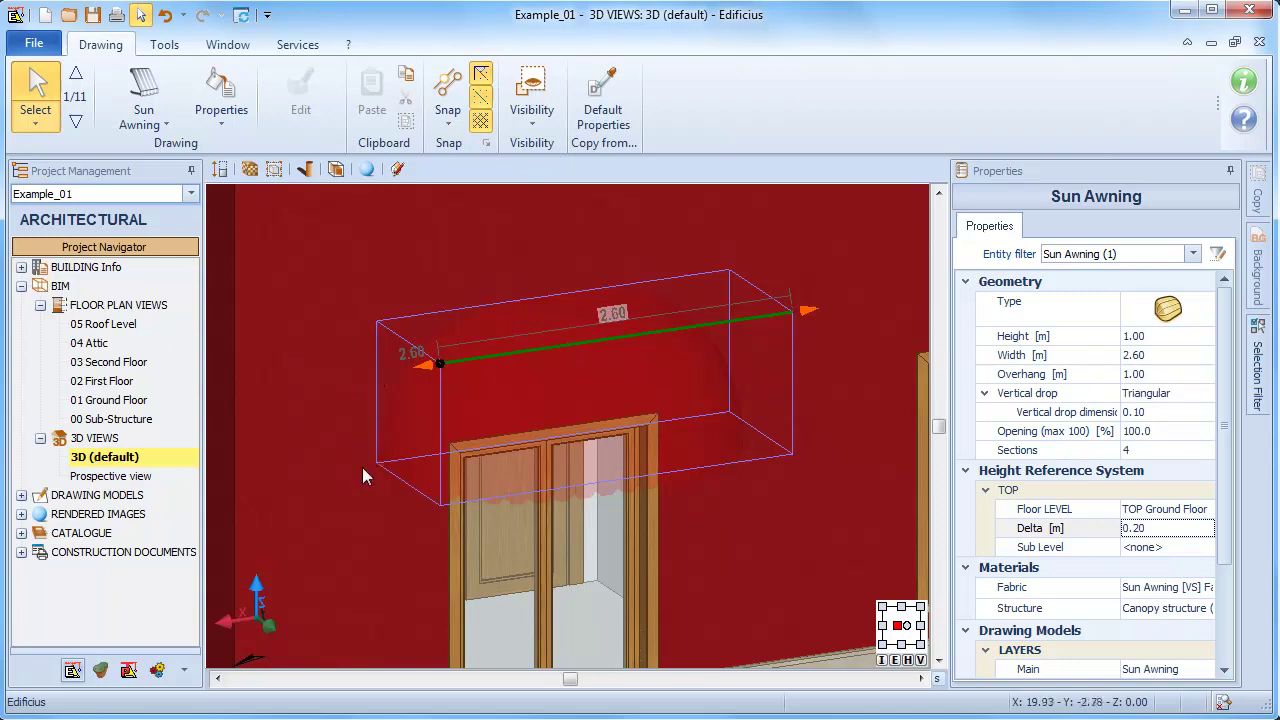
# - Resize the awning by its side and vertical edges, setting both overhang and height to 1.20 m
pyautogui.click(421, 506)
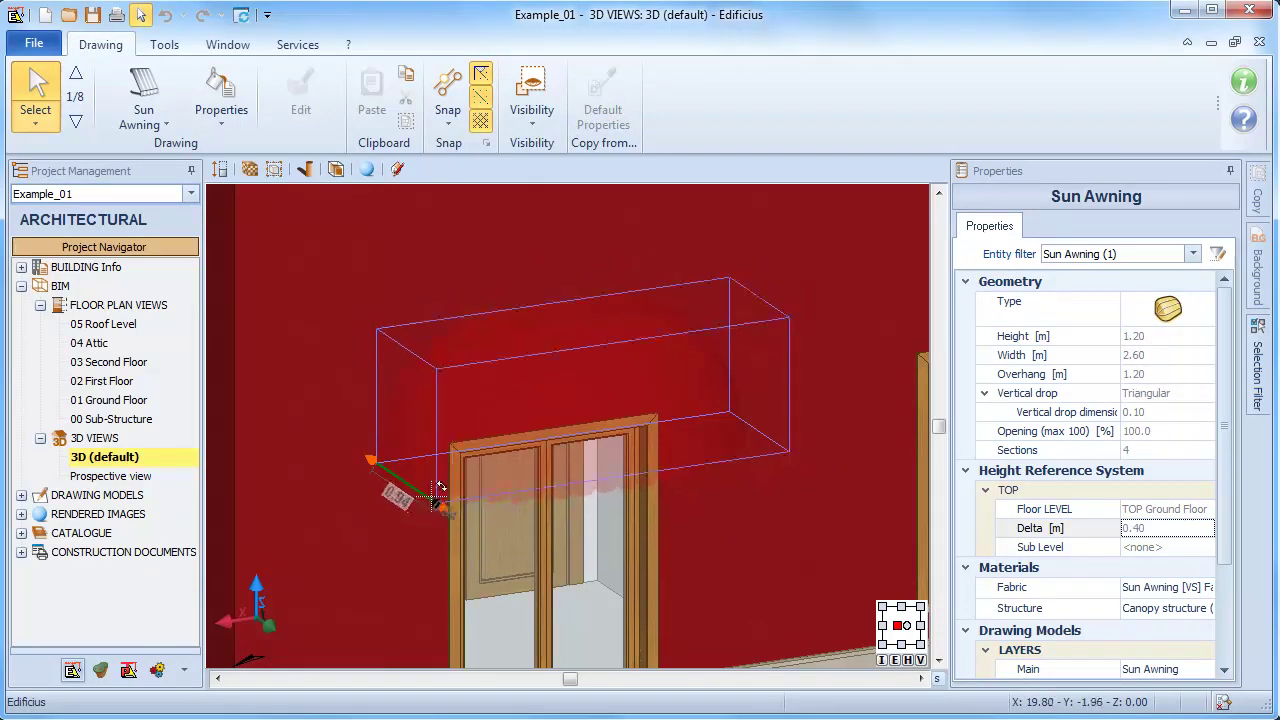
pyautogui.write('1.2')
pyautogui.press('Return')
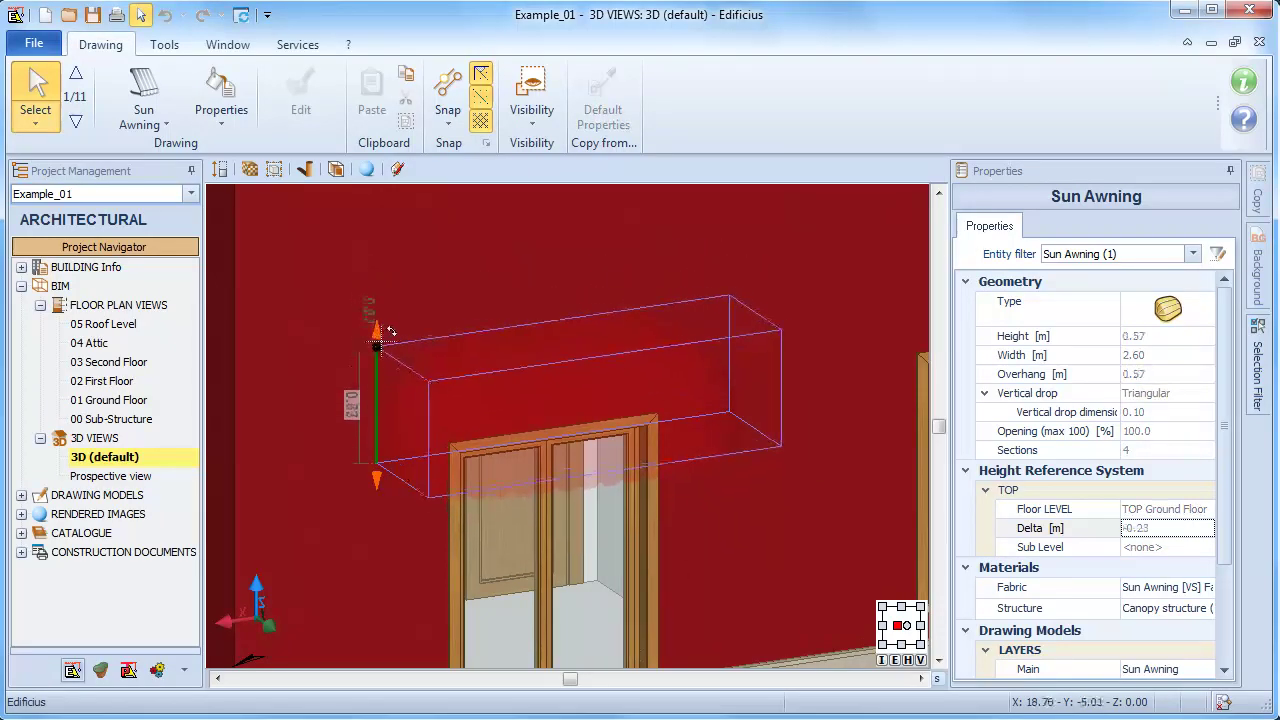
pyautogui.write('1.20')
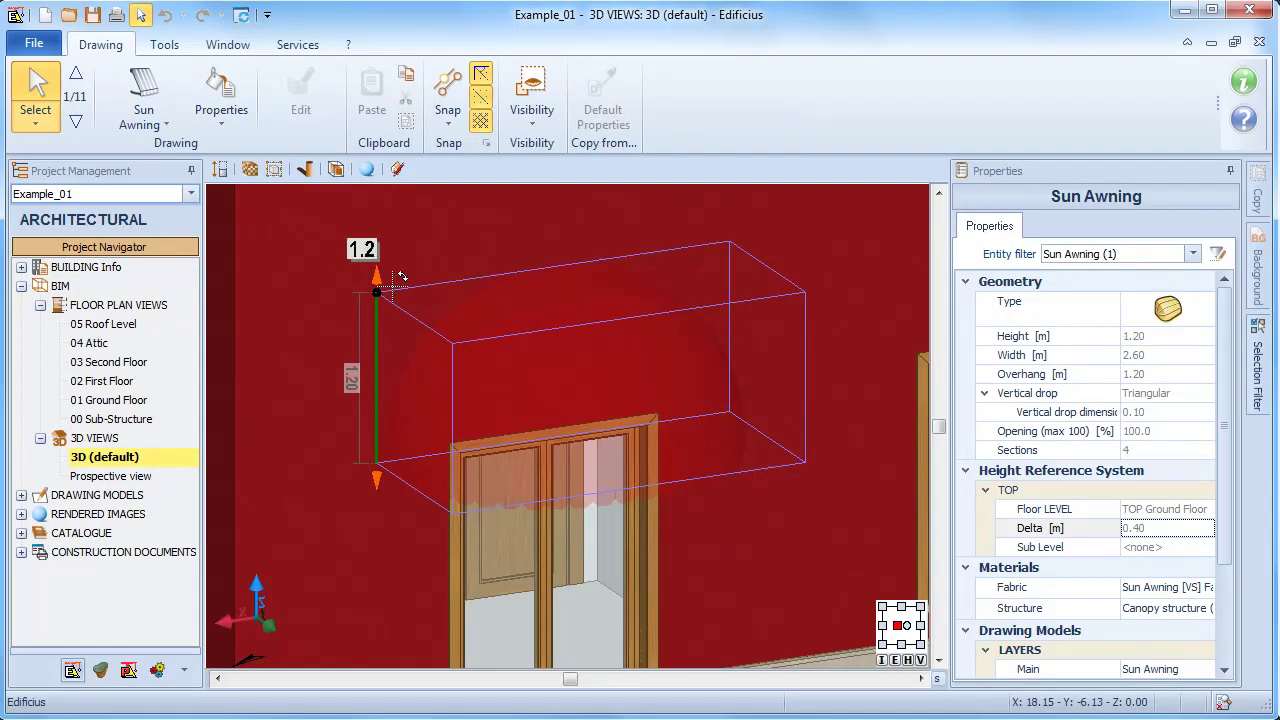
pyautogui.press('Return')
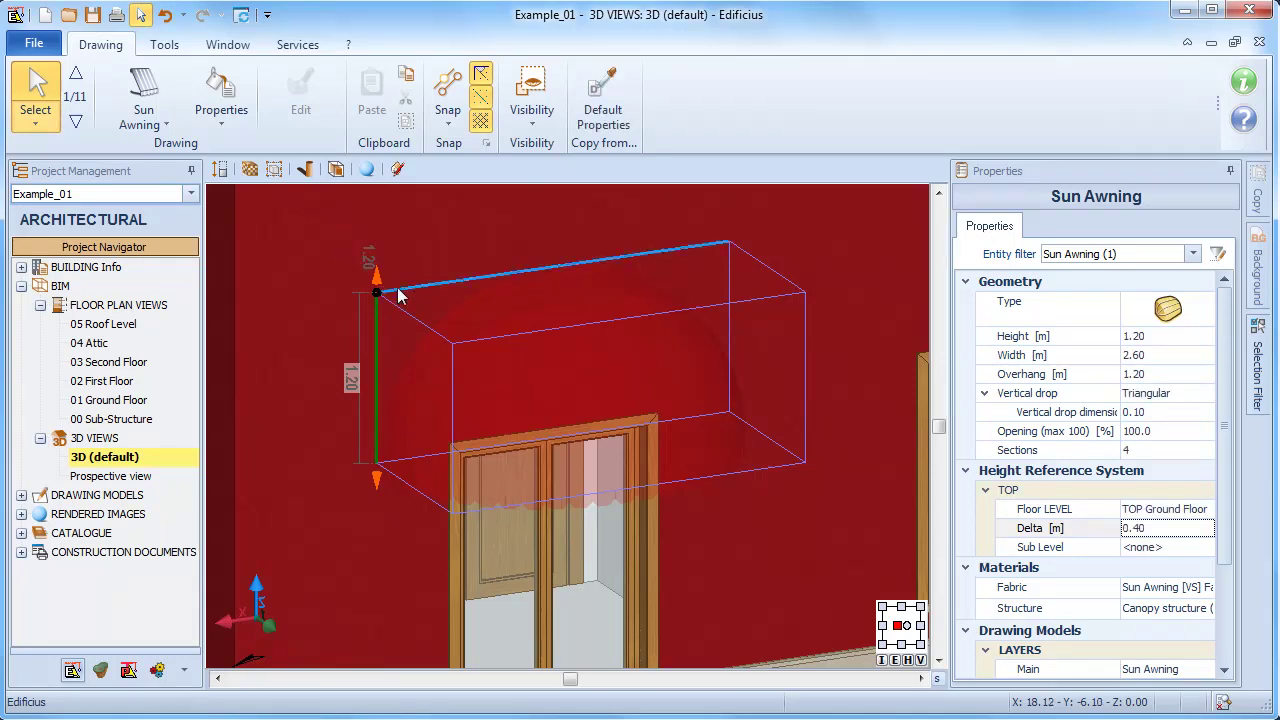
# - Change the awning type from round hood to the sloped canopy carried on vertical posts
pyautogui.click(1185, 316)
pyautogui.click(1207, 312)
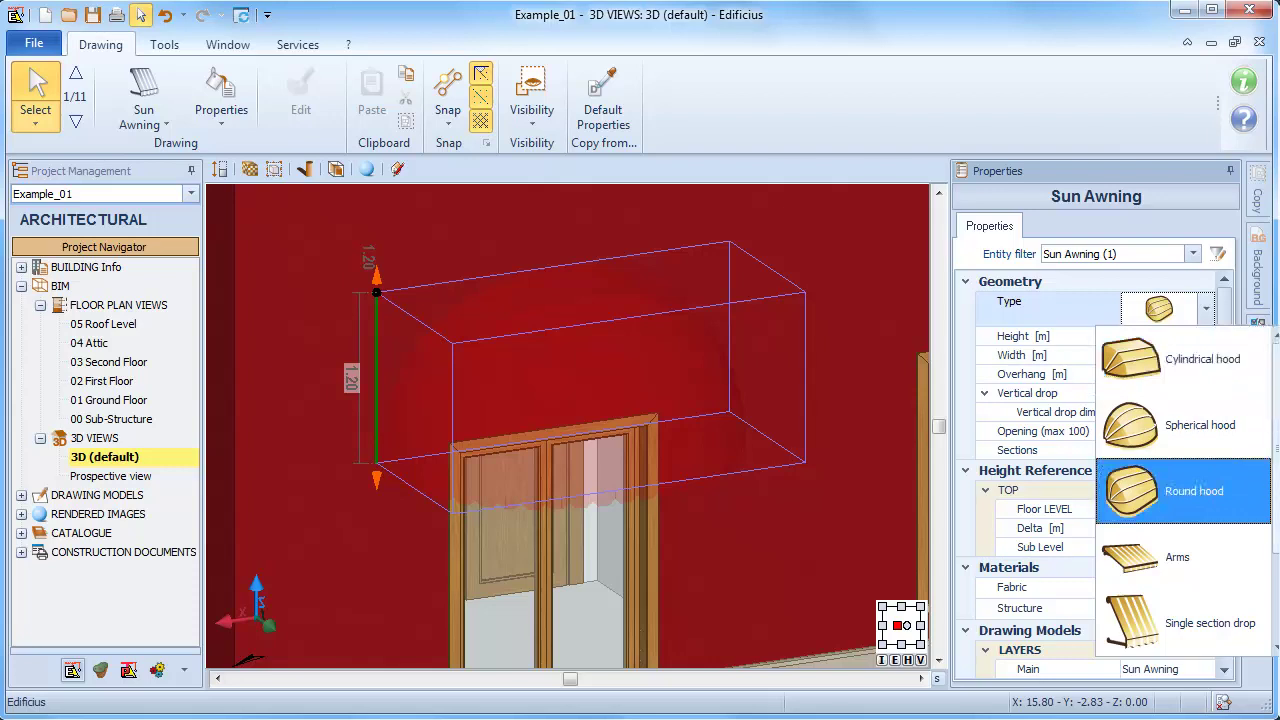
pyautogui.scroll(-1, 1220, 490)
pyautogui.click(1218, 580)
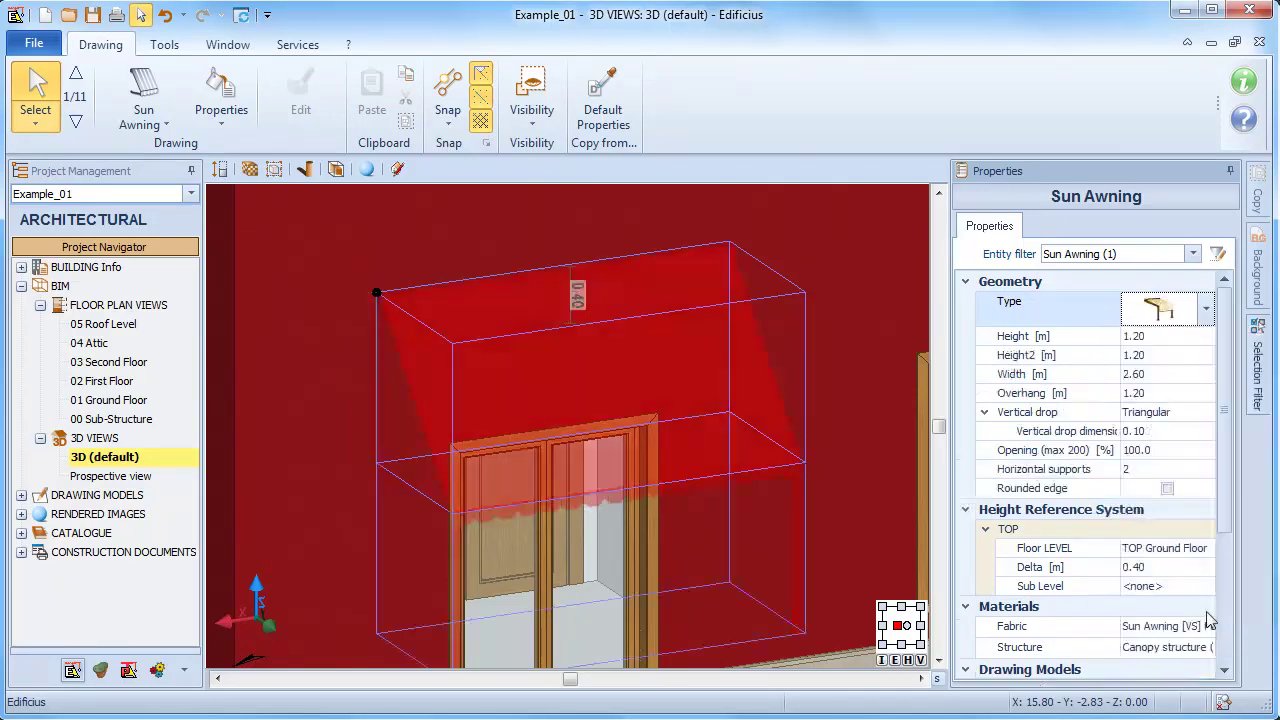
# - Extend the canopy's posts down to the pavement, giving a lower height of 2.40 m
pyautogui.scroll(-2, 842, 444)
pyautogui.moveTo(842, 444); pyautogui.dragTo(797, 375, button='middle')
pyautogui.scroll(1, 861, 384)
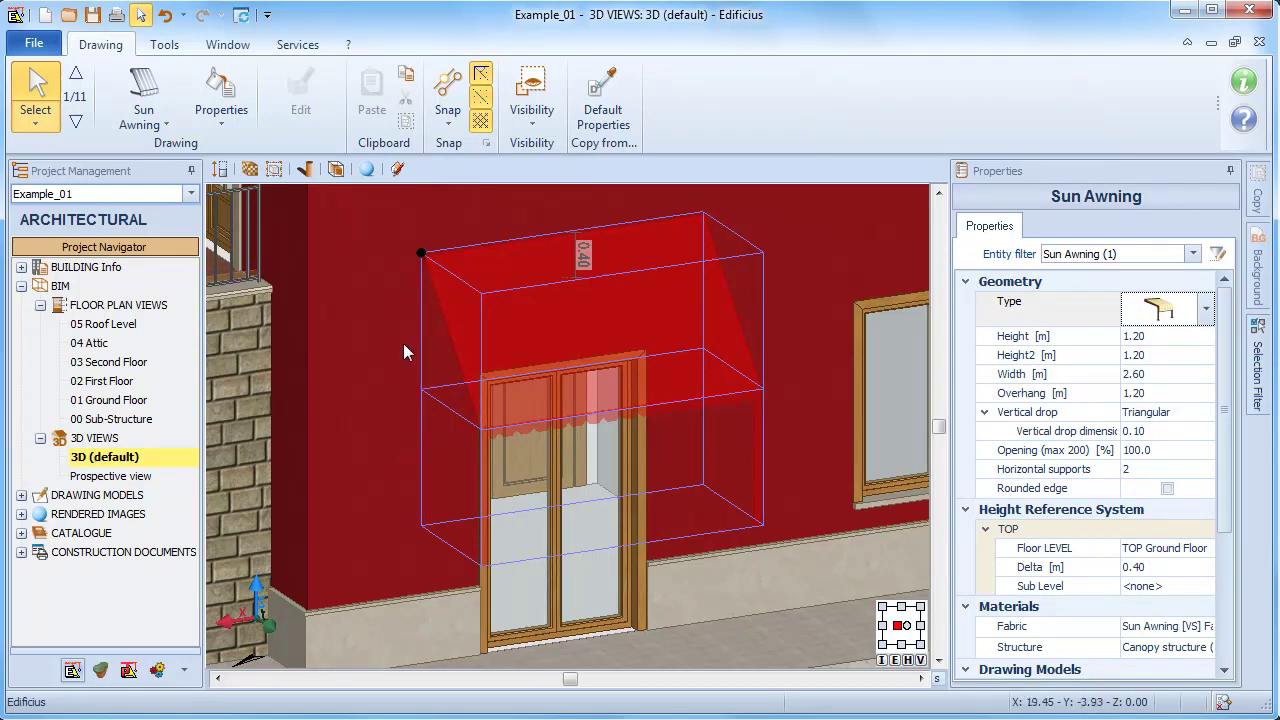
pyautogui.click(418, 466)
pyautogui.moveTo(420, 543); pyautogui.dragTo(492, 645)
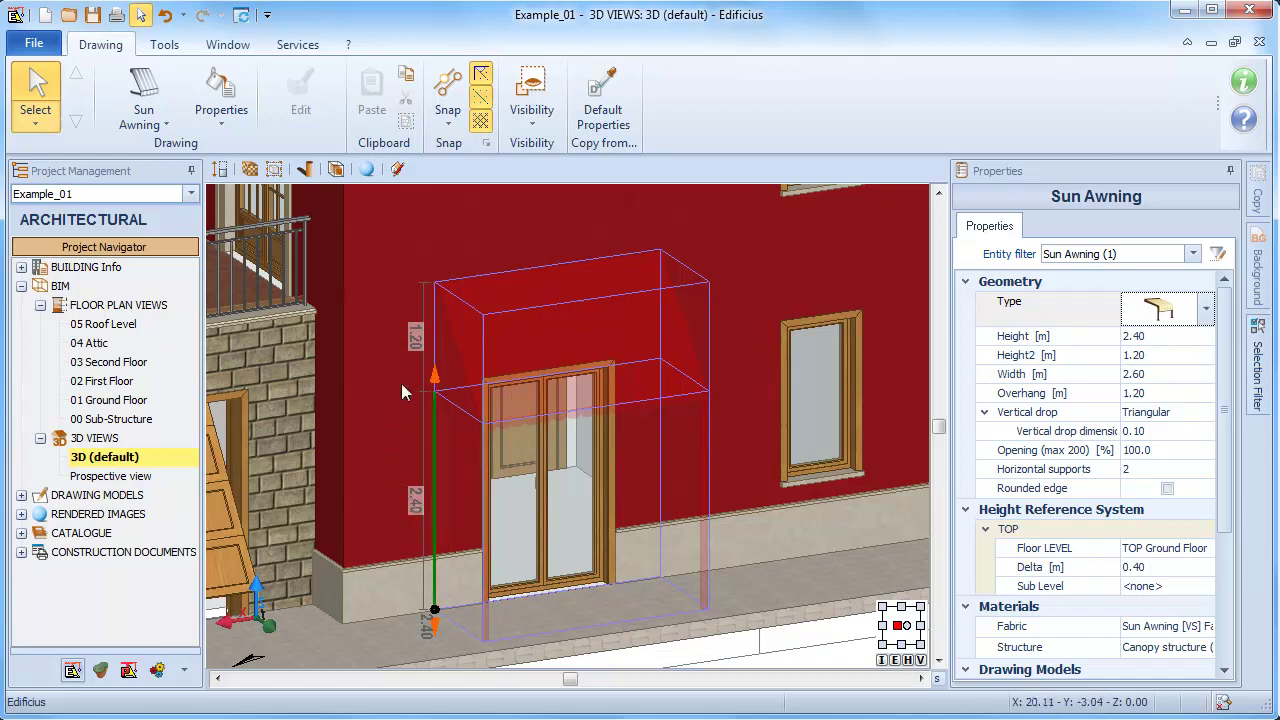
# - Set the canopy's lower height to 2.60 m with Modify Length at the upper end of the post section
pyautogui.click(435, 387)
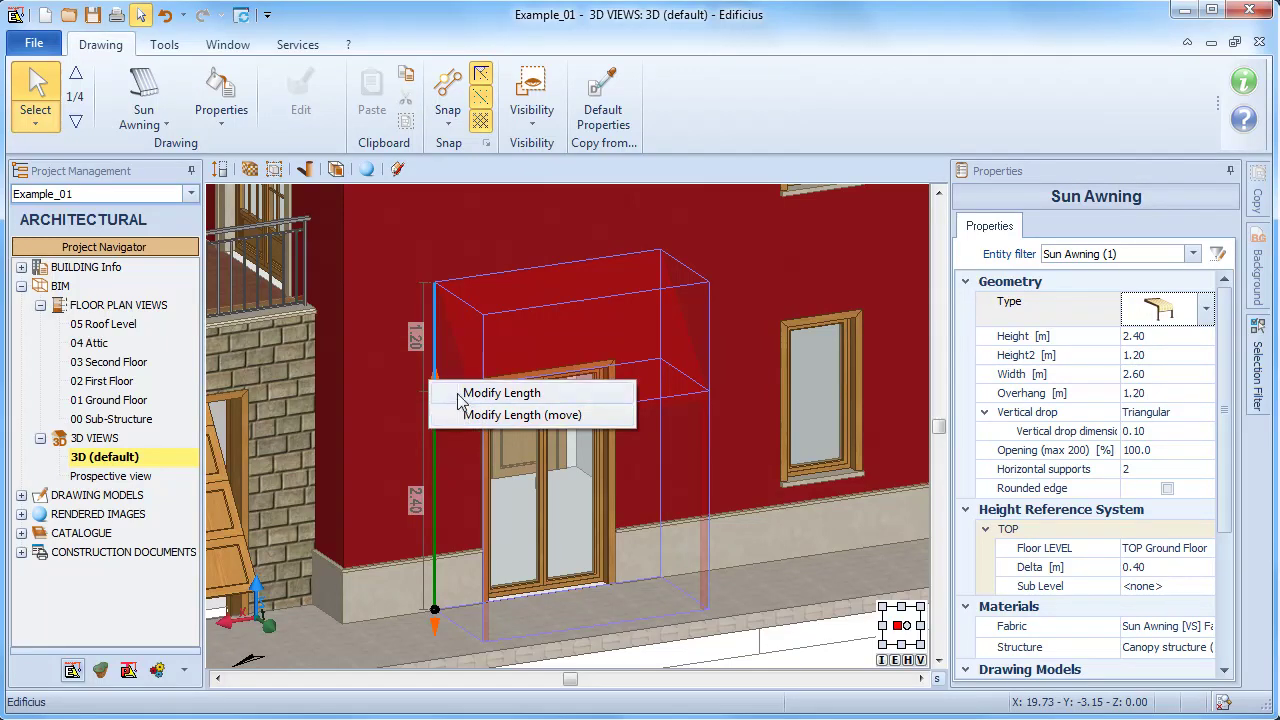
pyautogui.click(488, 393)
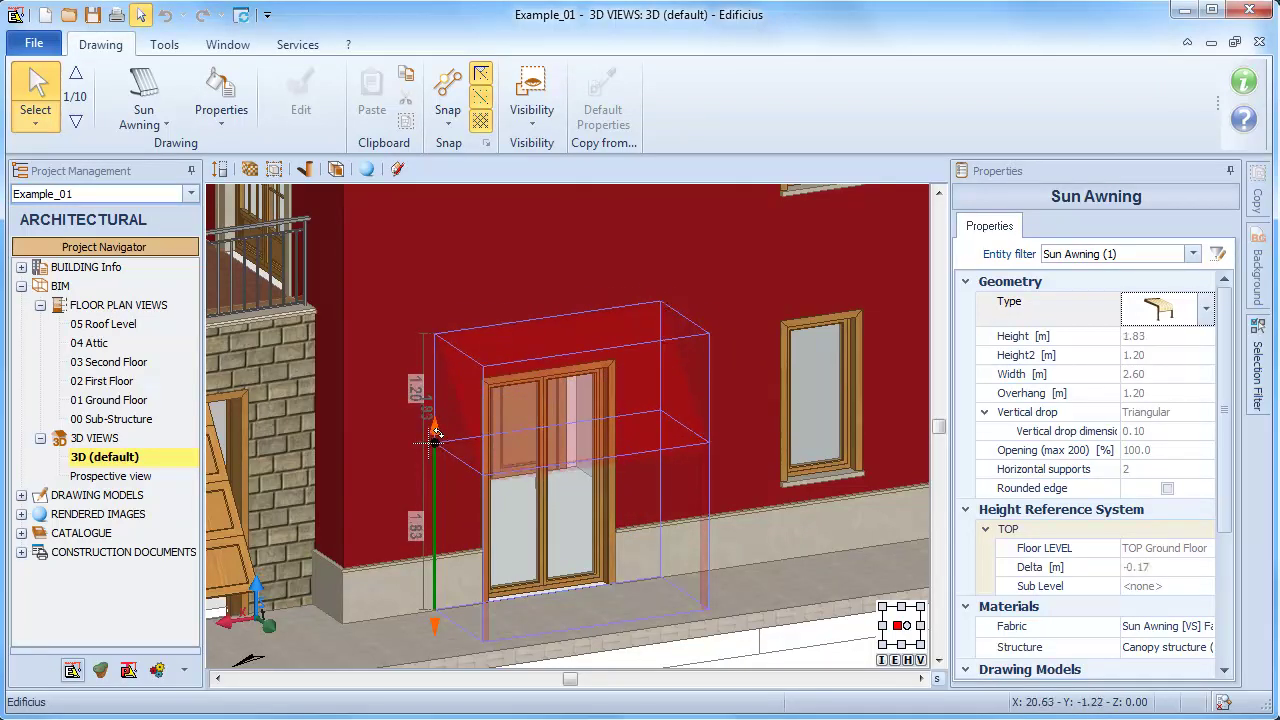
pyautogui.write('2.60')
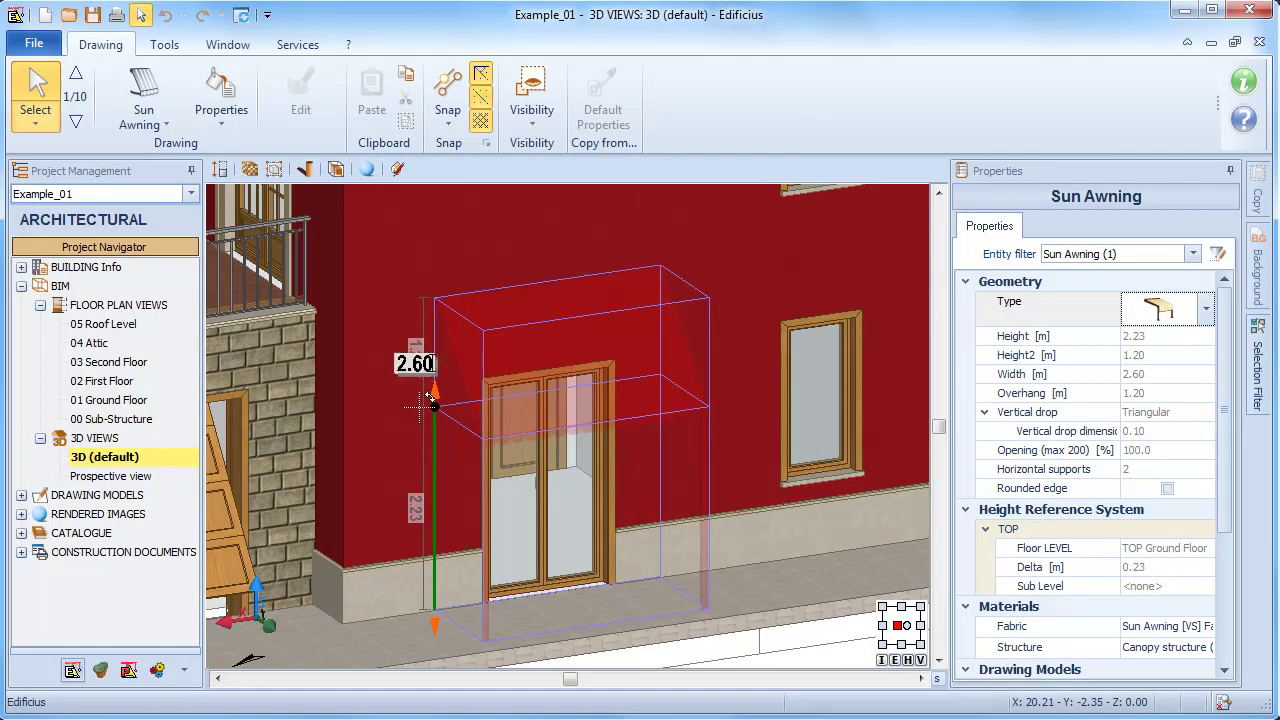
pyautogui.press('Return')
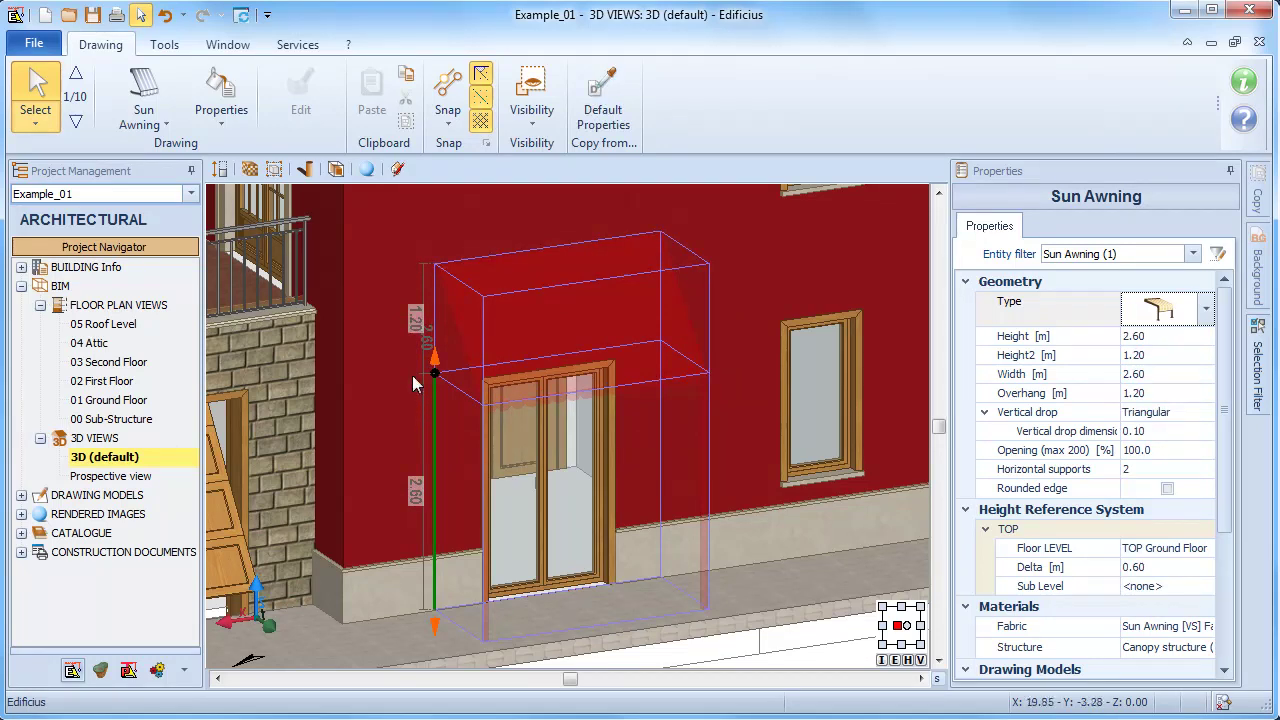
# - Set the canopy's lower height to 2.50 m with Modify Length (move) at the middle level, and deselect the awning
pyautogui.click(435, 362)
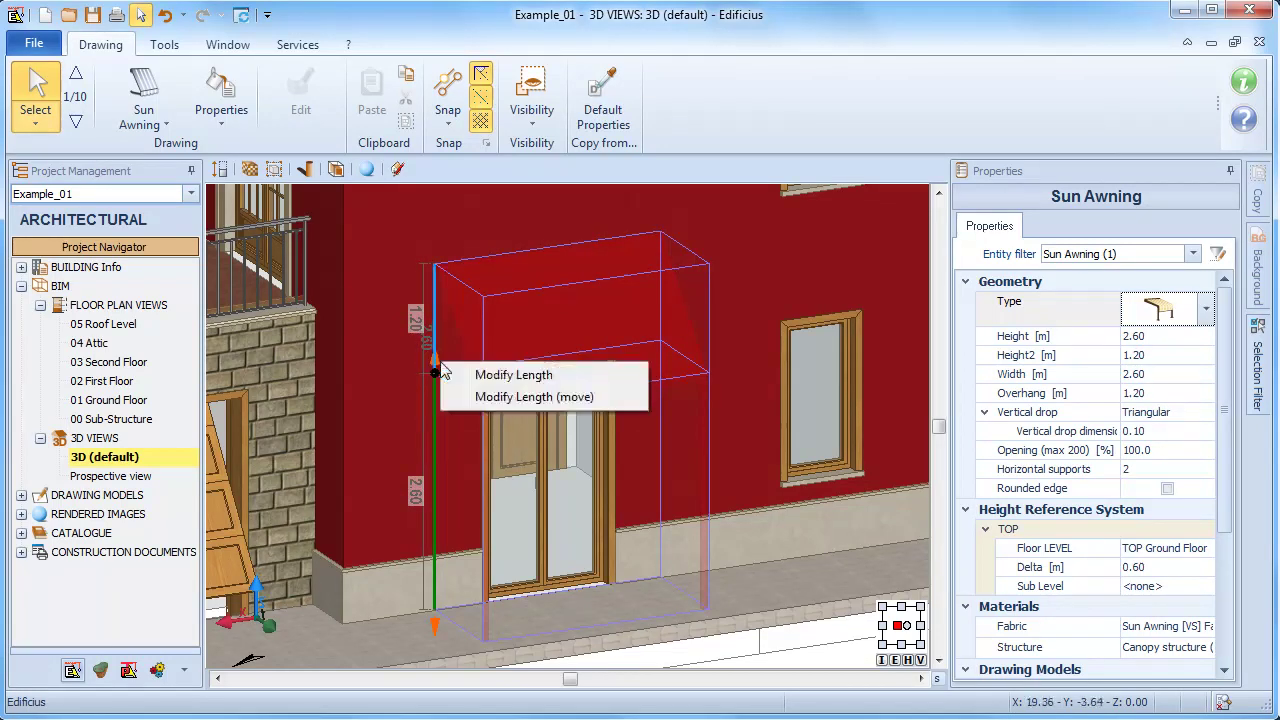
pyautogui.click(600, 398)
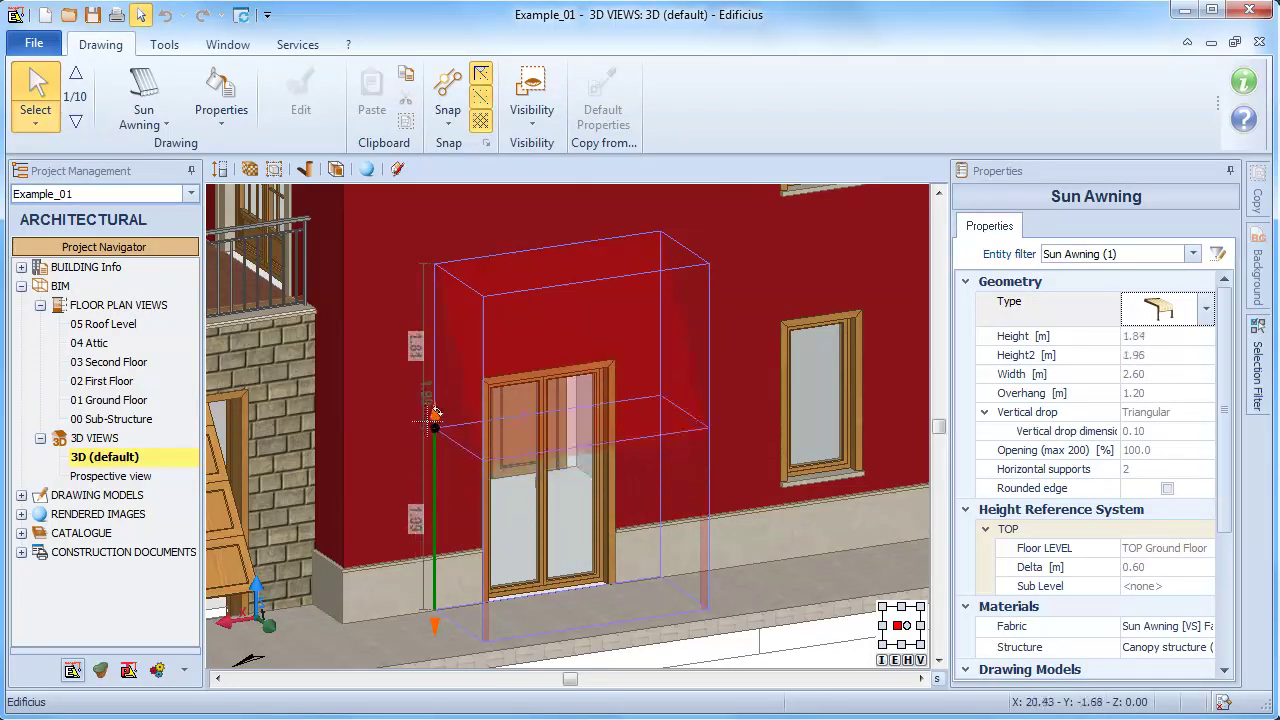
pyautogui.write('2.50')
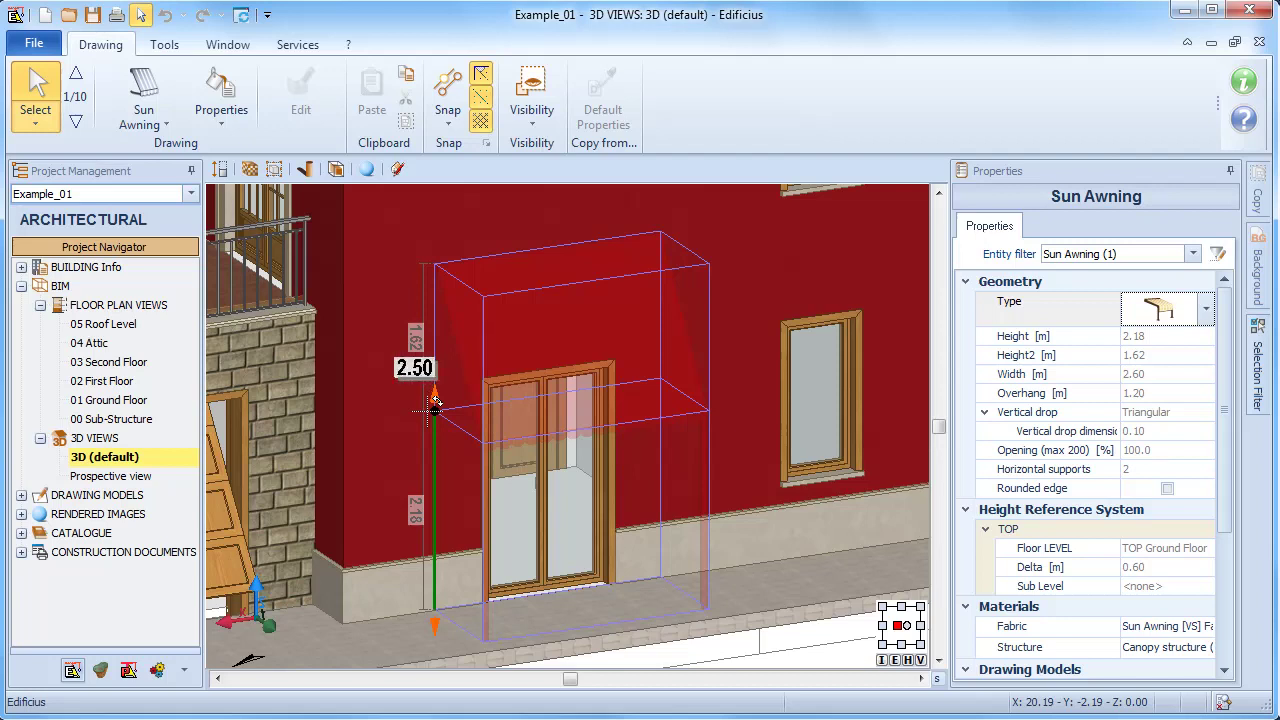
pyautogui.press('Return')
pyautogui.press('Escape')
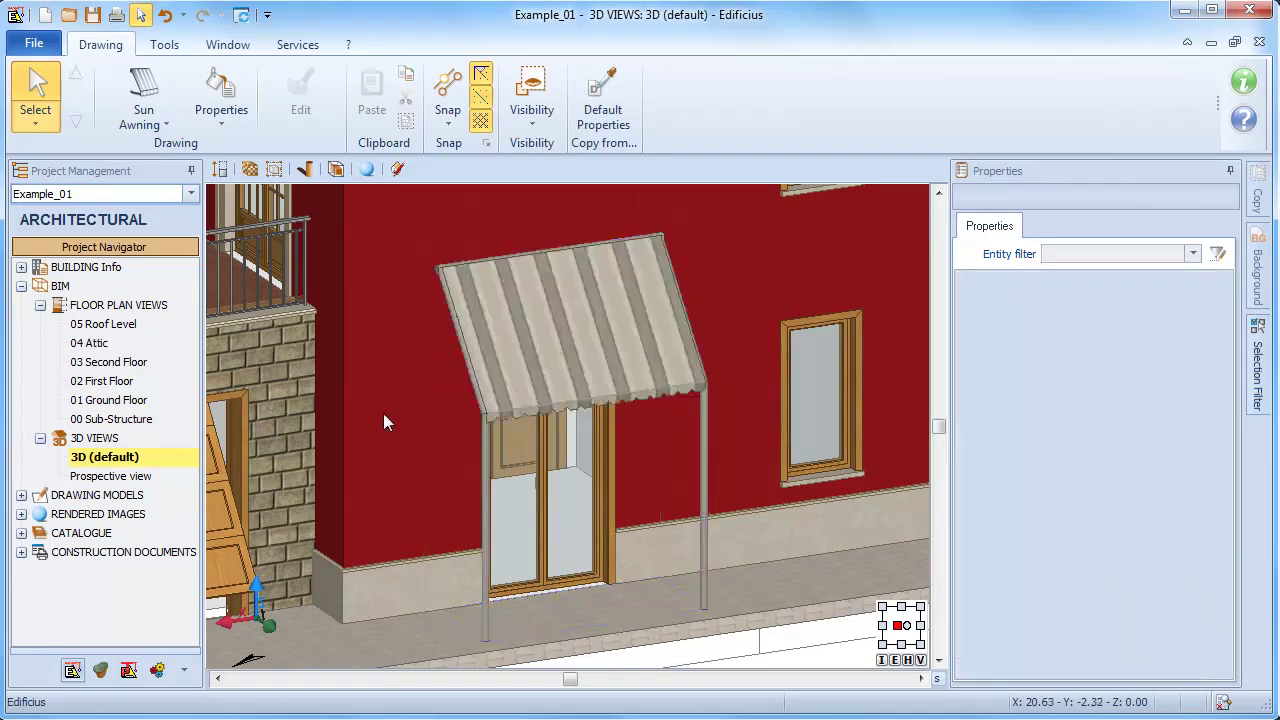